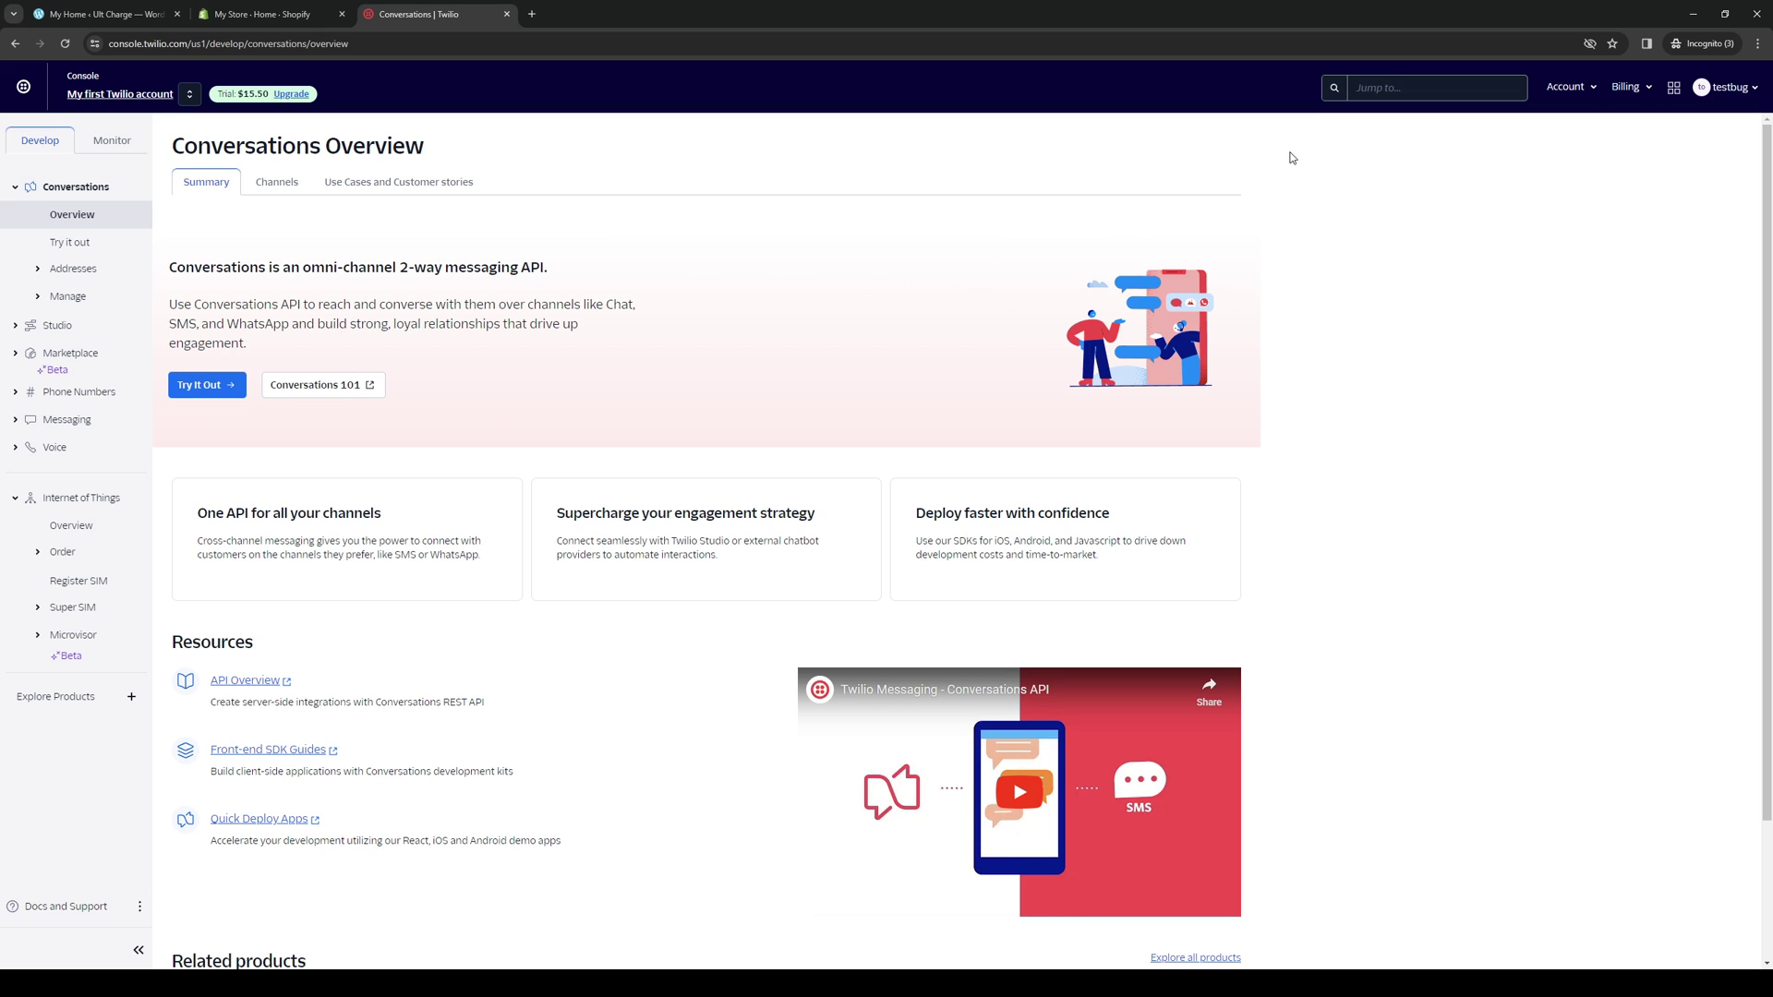
Step: Open the Account dropdown in the header to list its account pages
click(1595, 96)
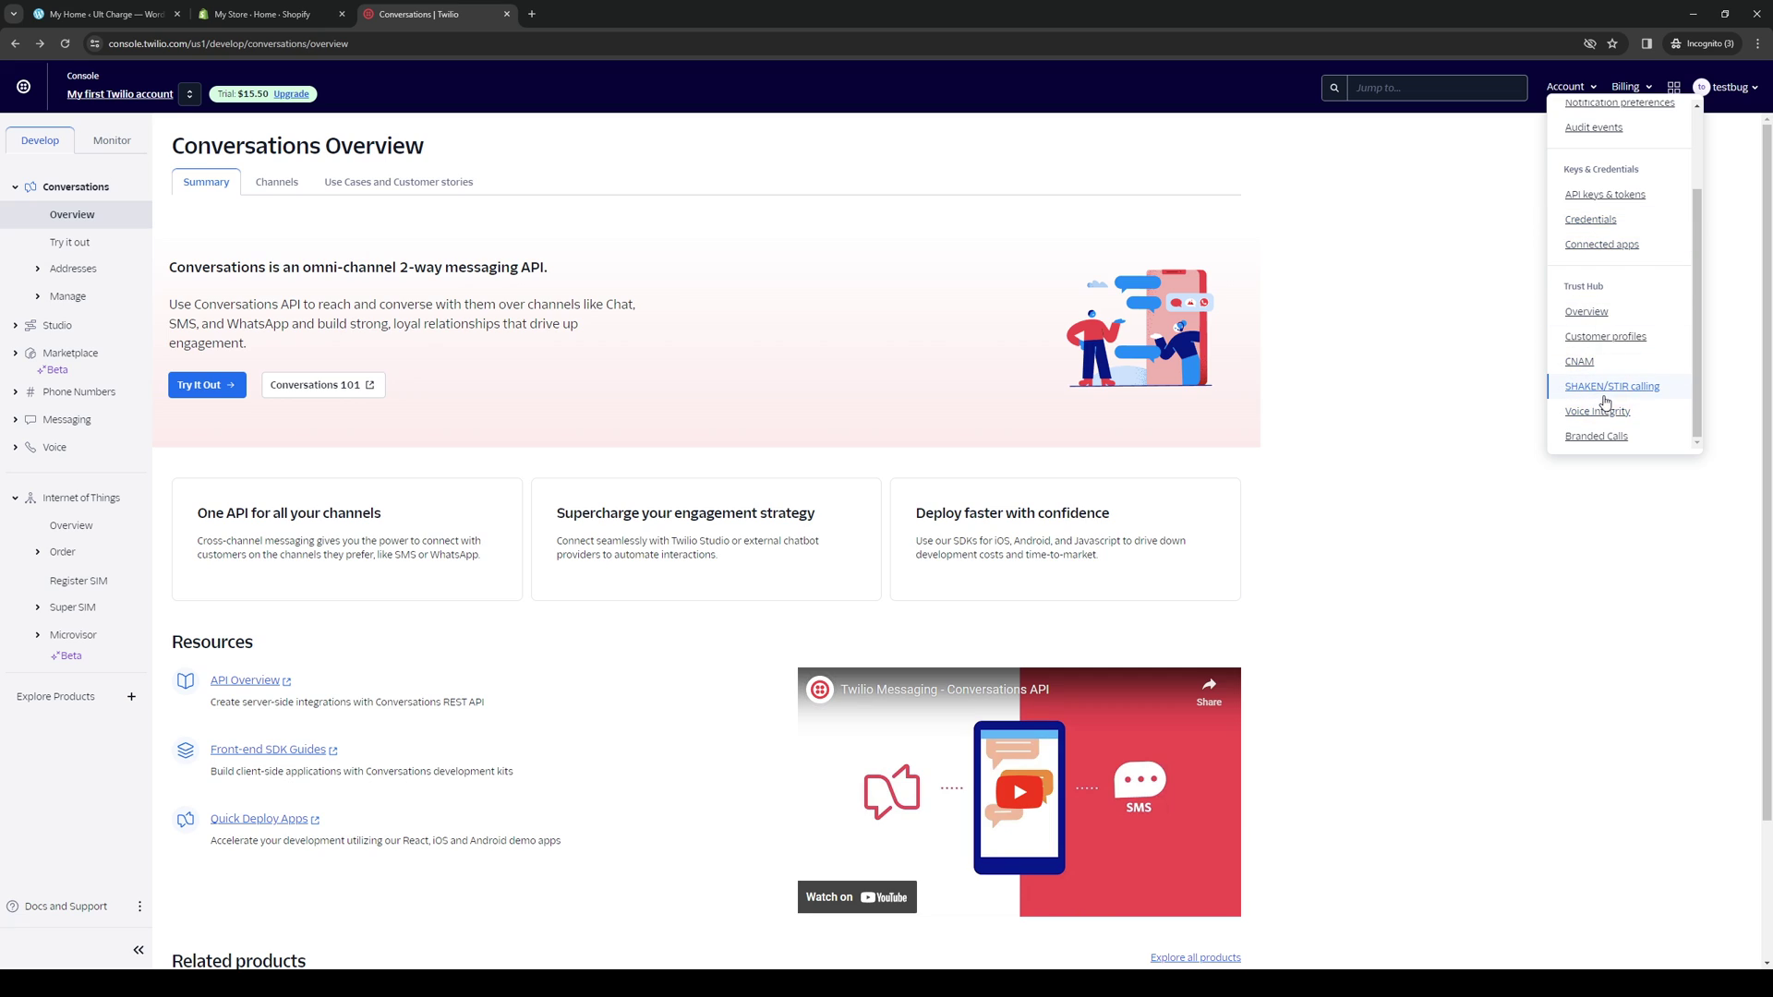
scroll(1645, 250, up, 1)
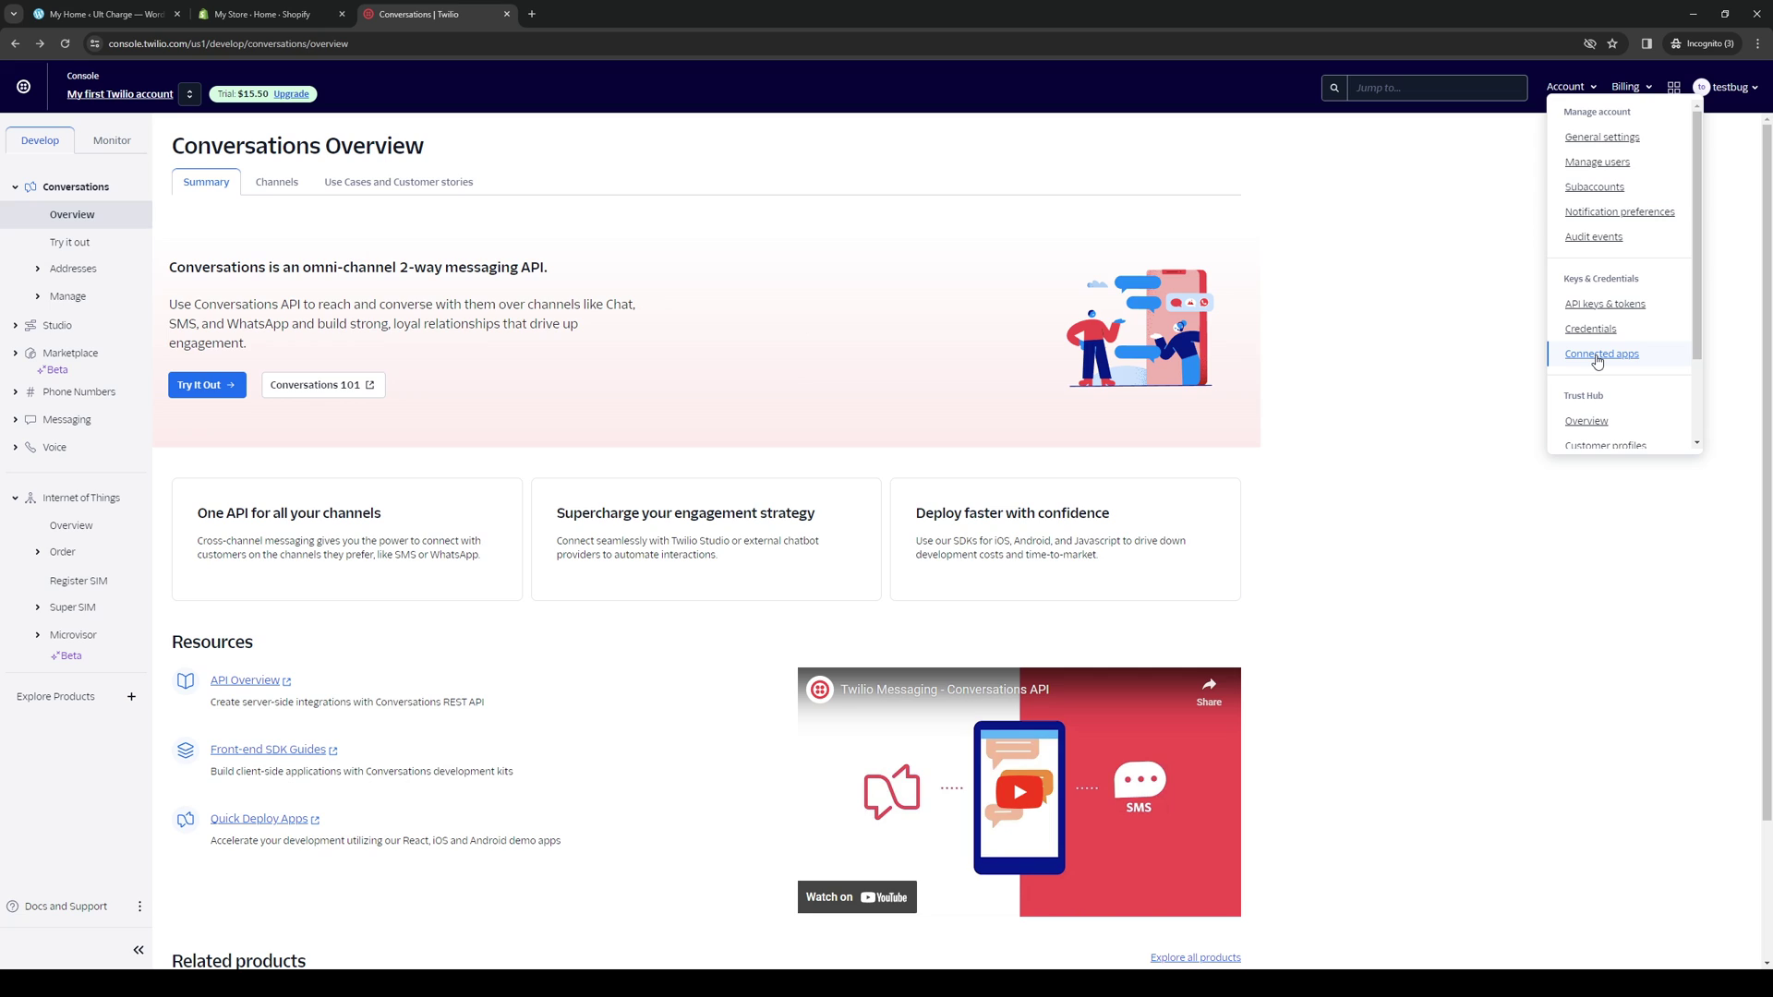
Step: Go to Keys & Credentials > Connected apps, reaching the Connect Apps page
click(1597, 356)
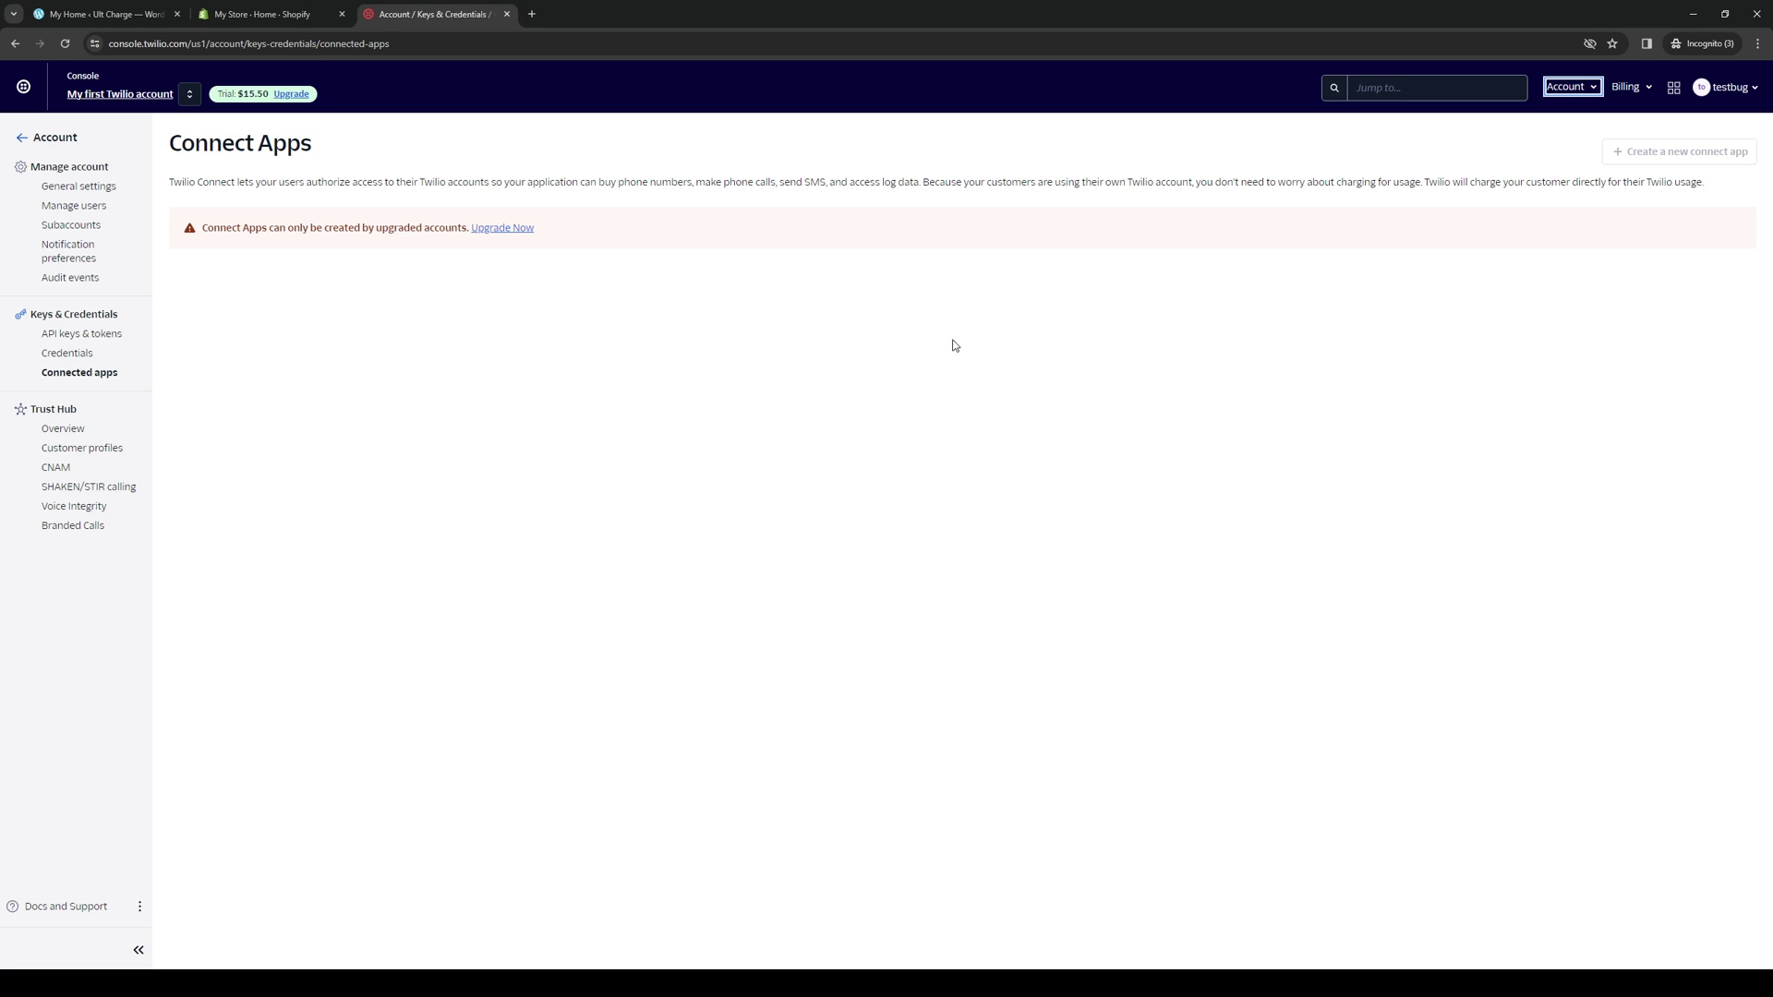
click(977, 635)
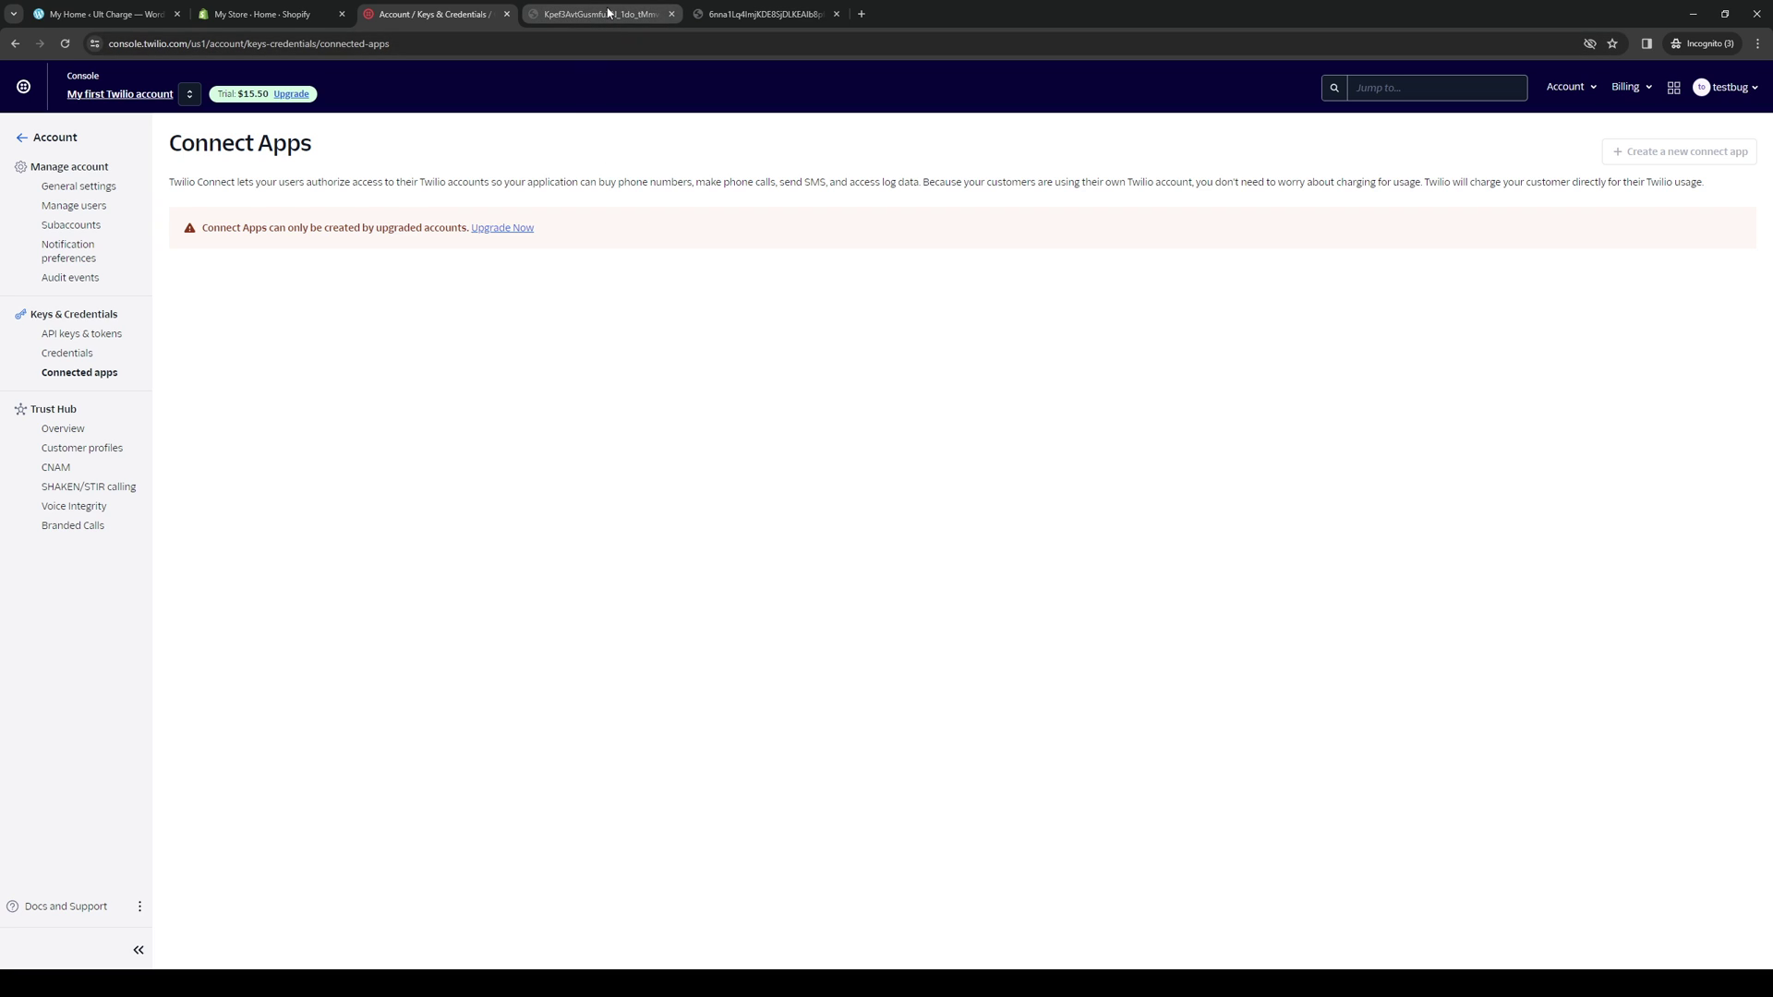
Step: View the Kpef3Avt screenshot of the Business Info API Key, then return to Twilio
click(608, 13)
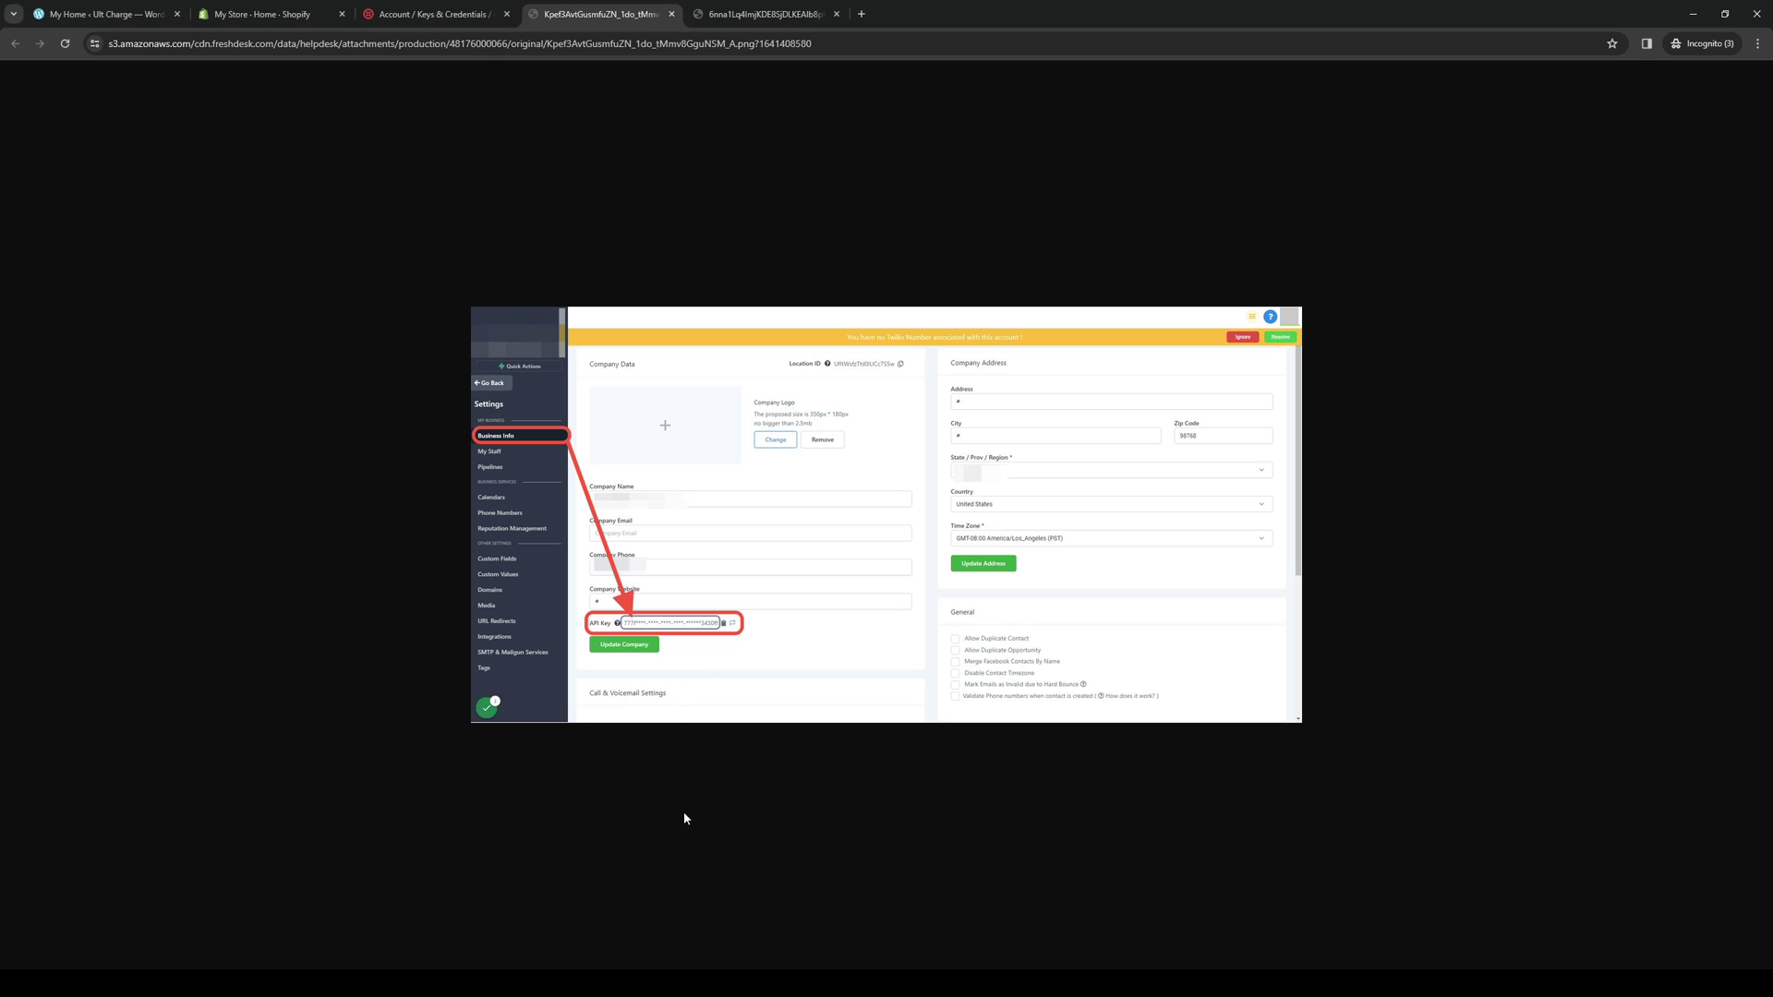
scroll(532, 688, up, 3)
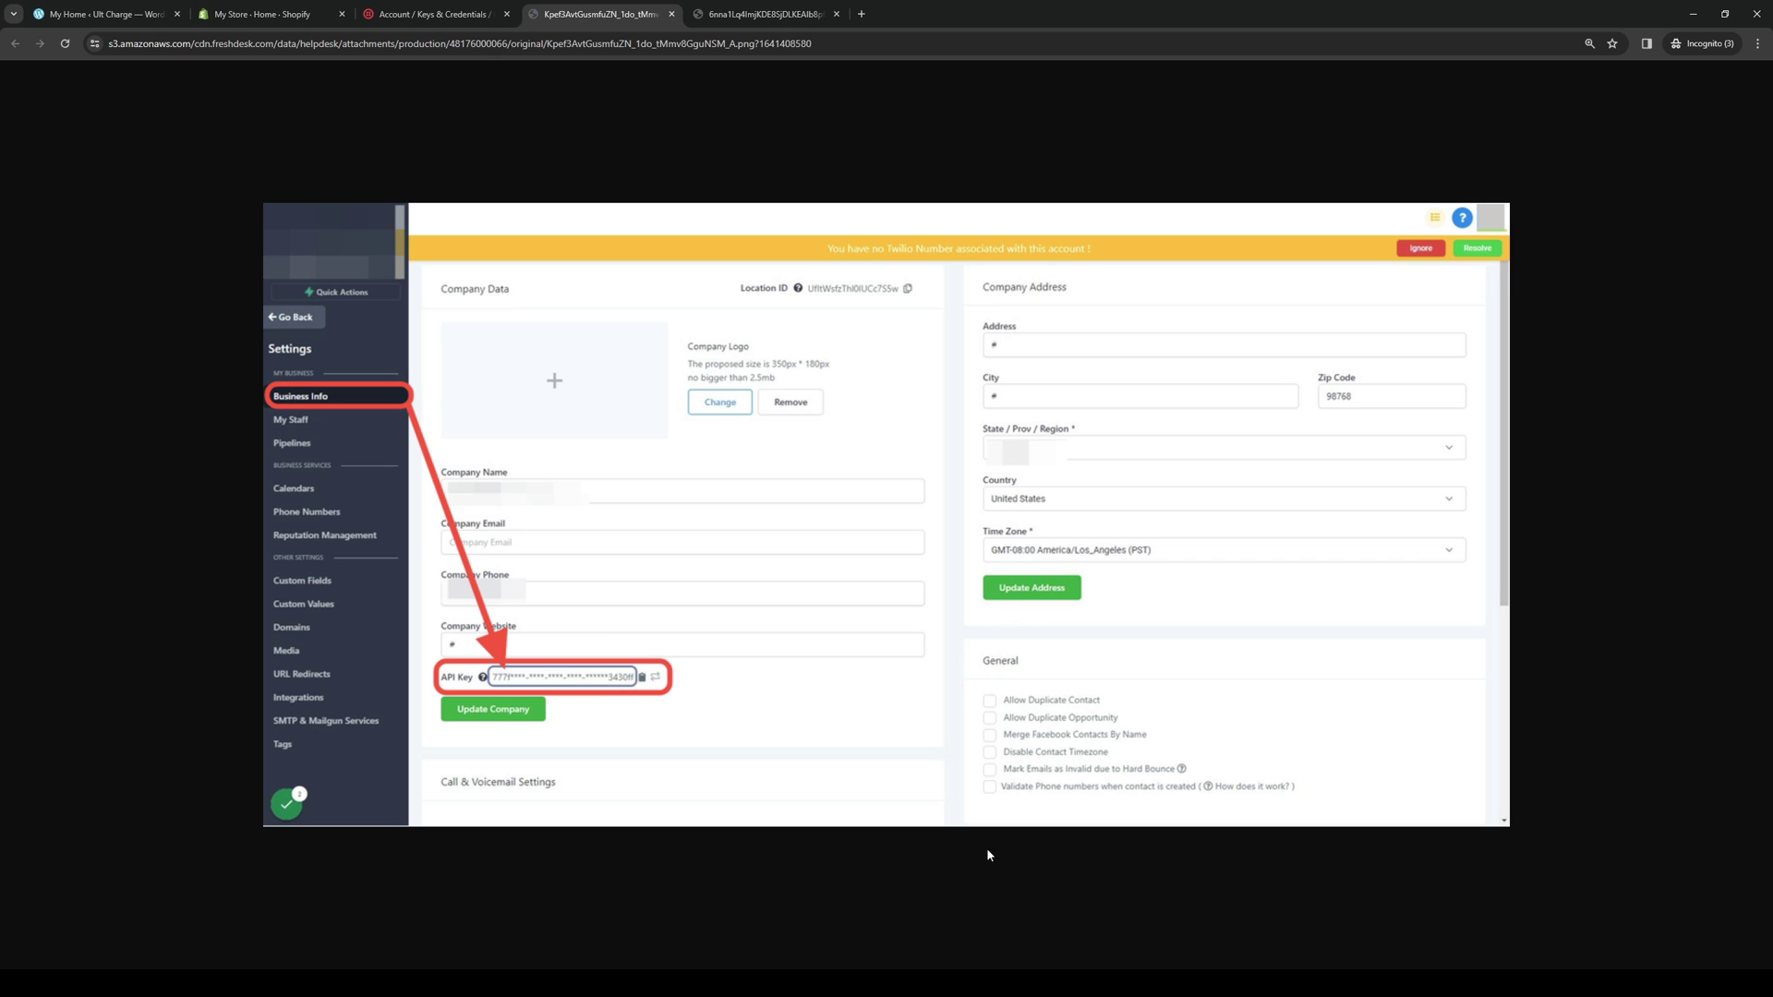
click(464, 15)
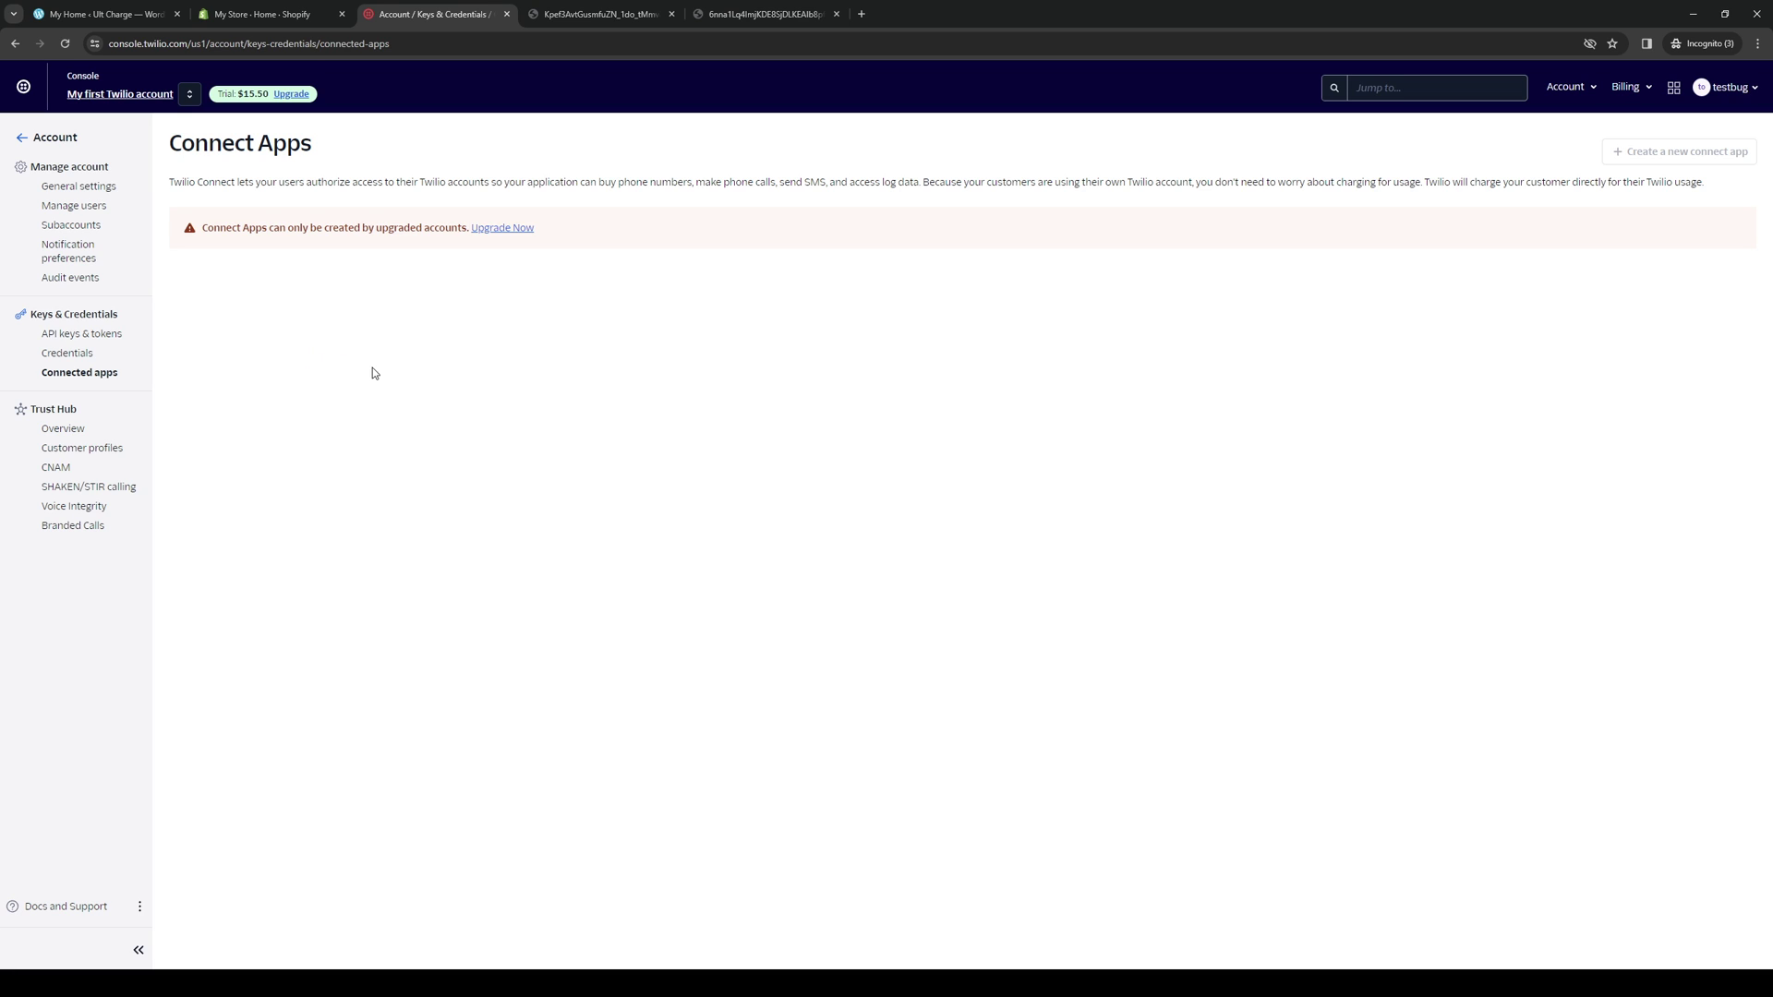
click(593, 14)
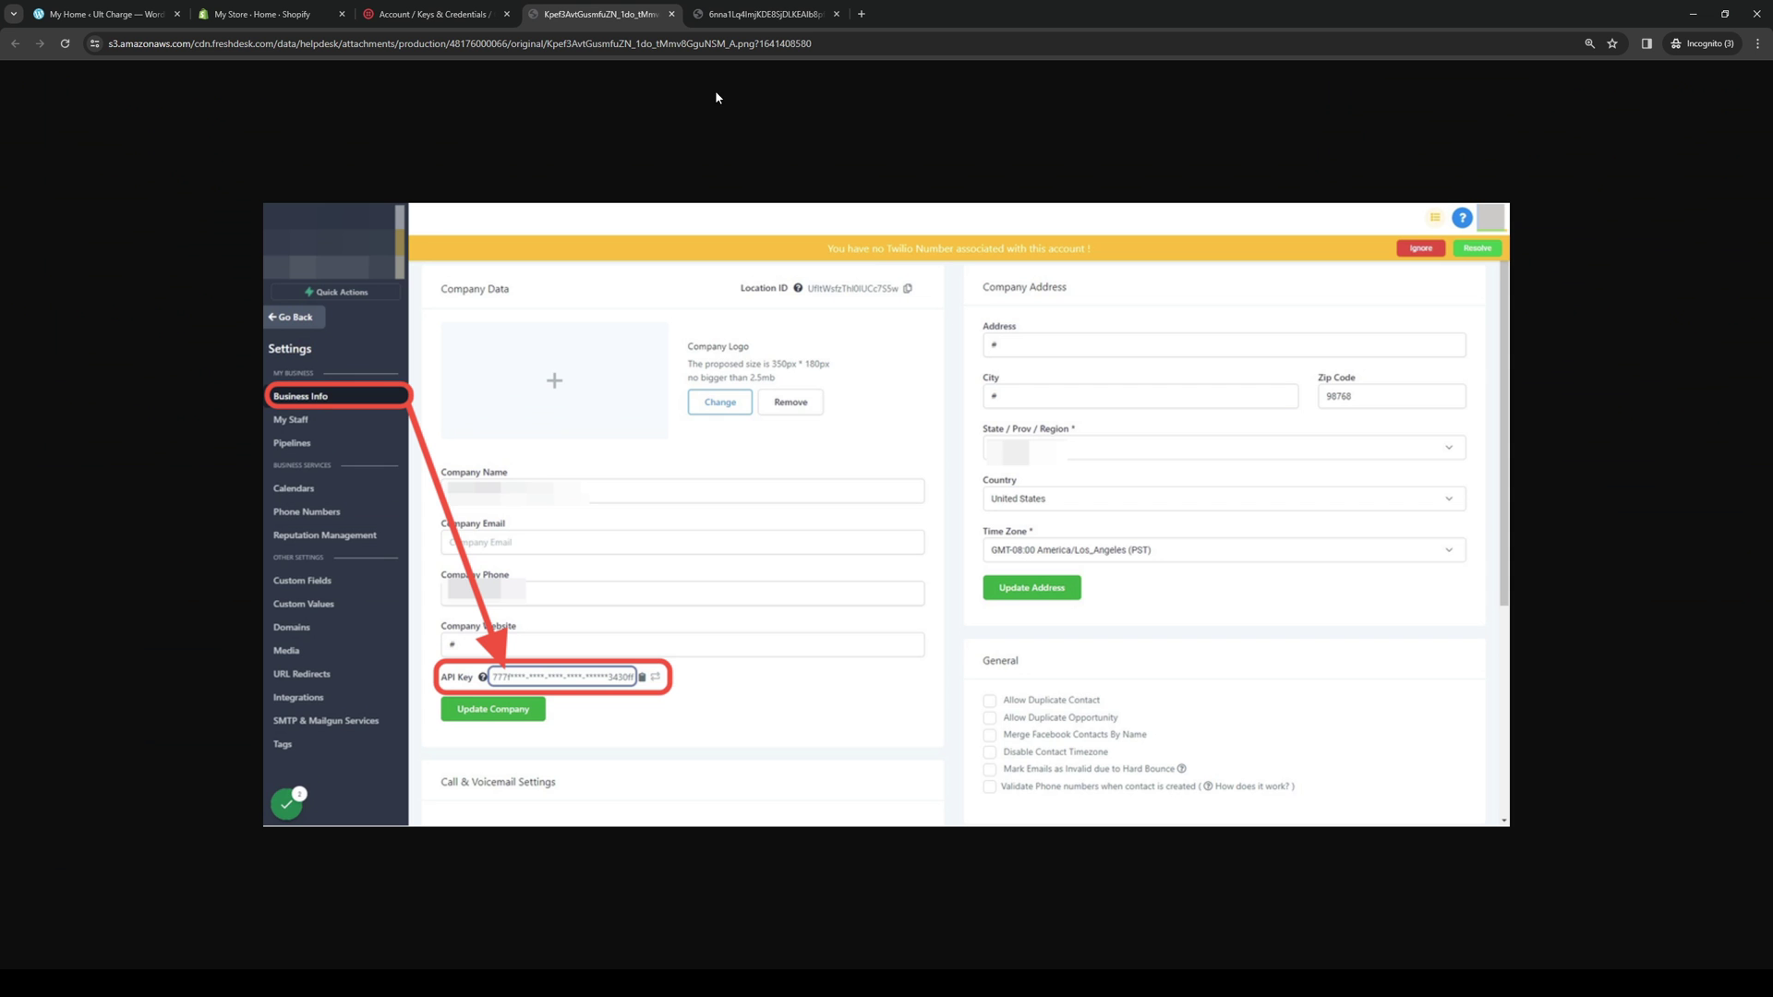
key(ctrl+Tab)
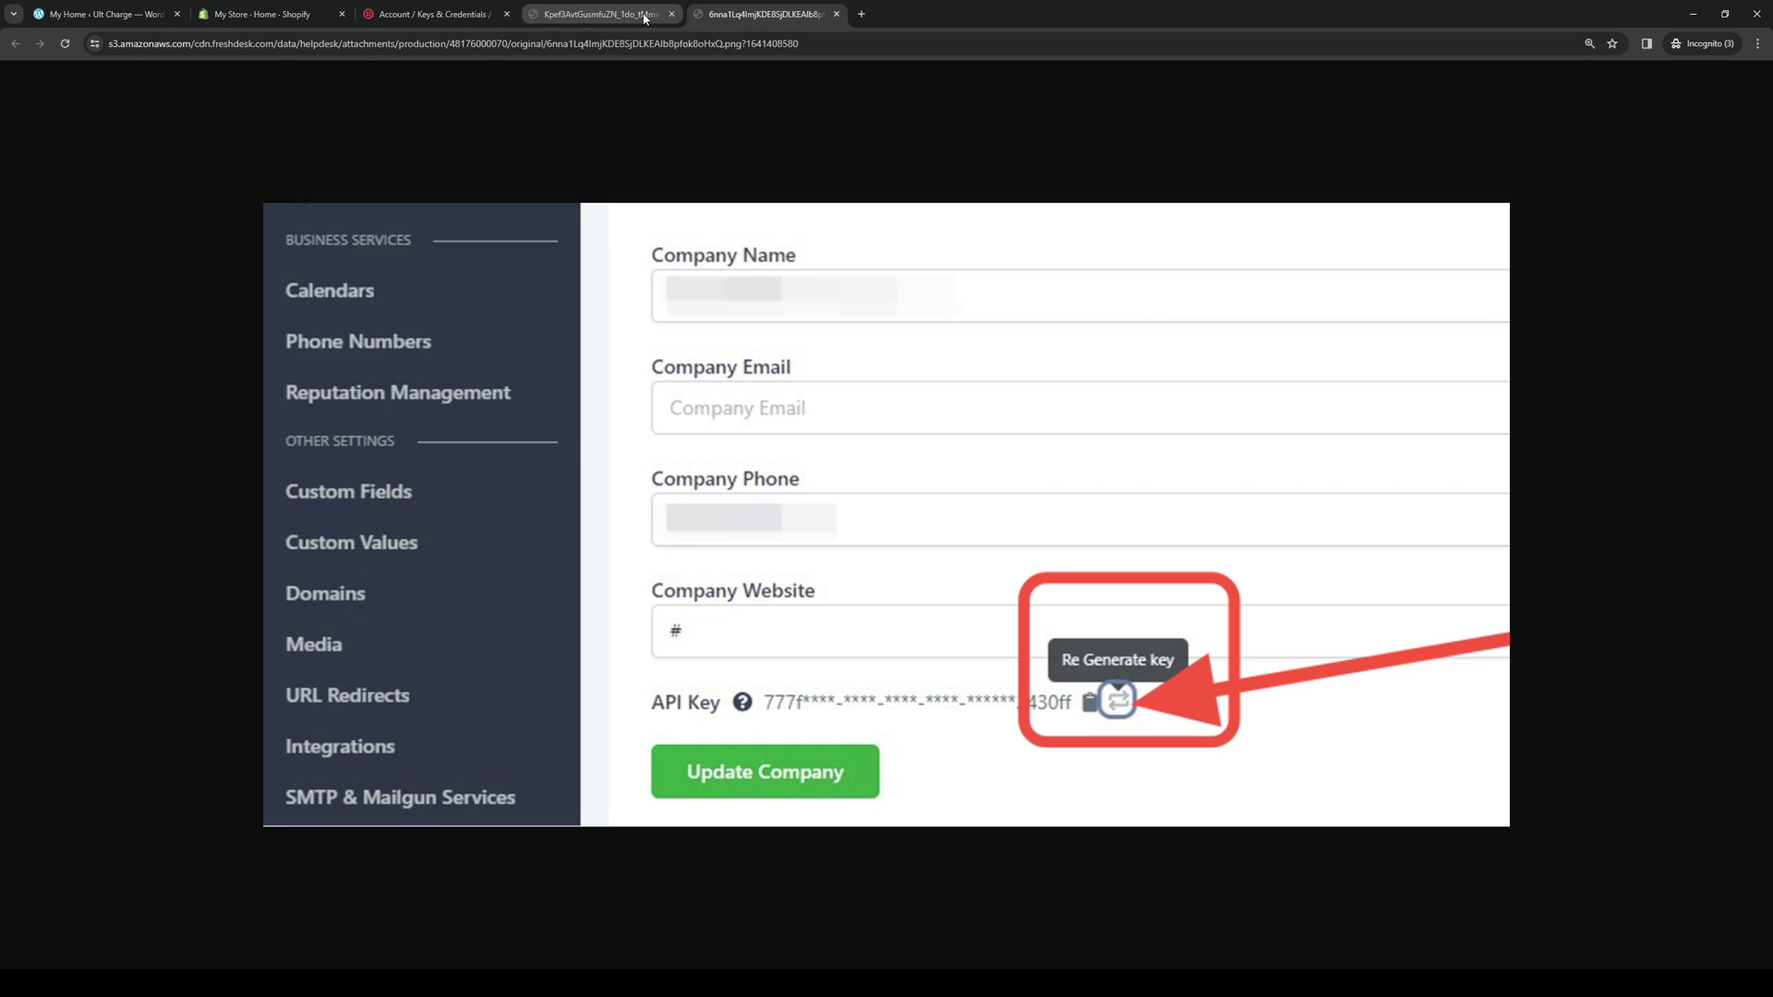
key(ctrl+0)
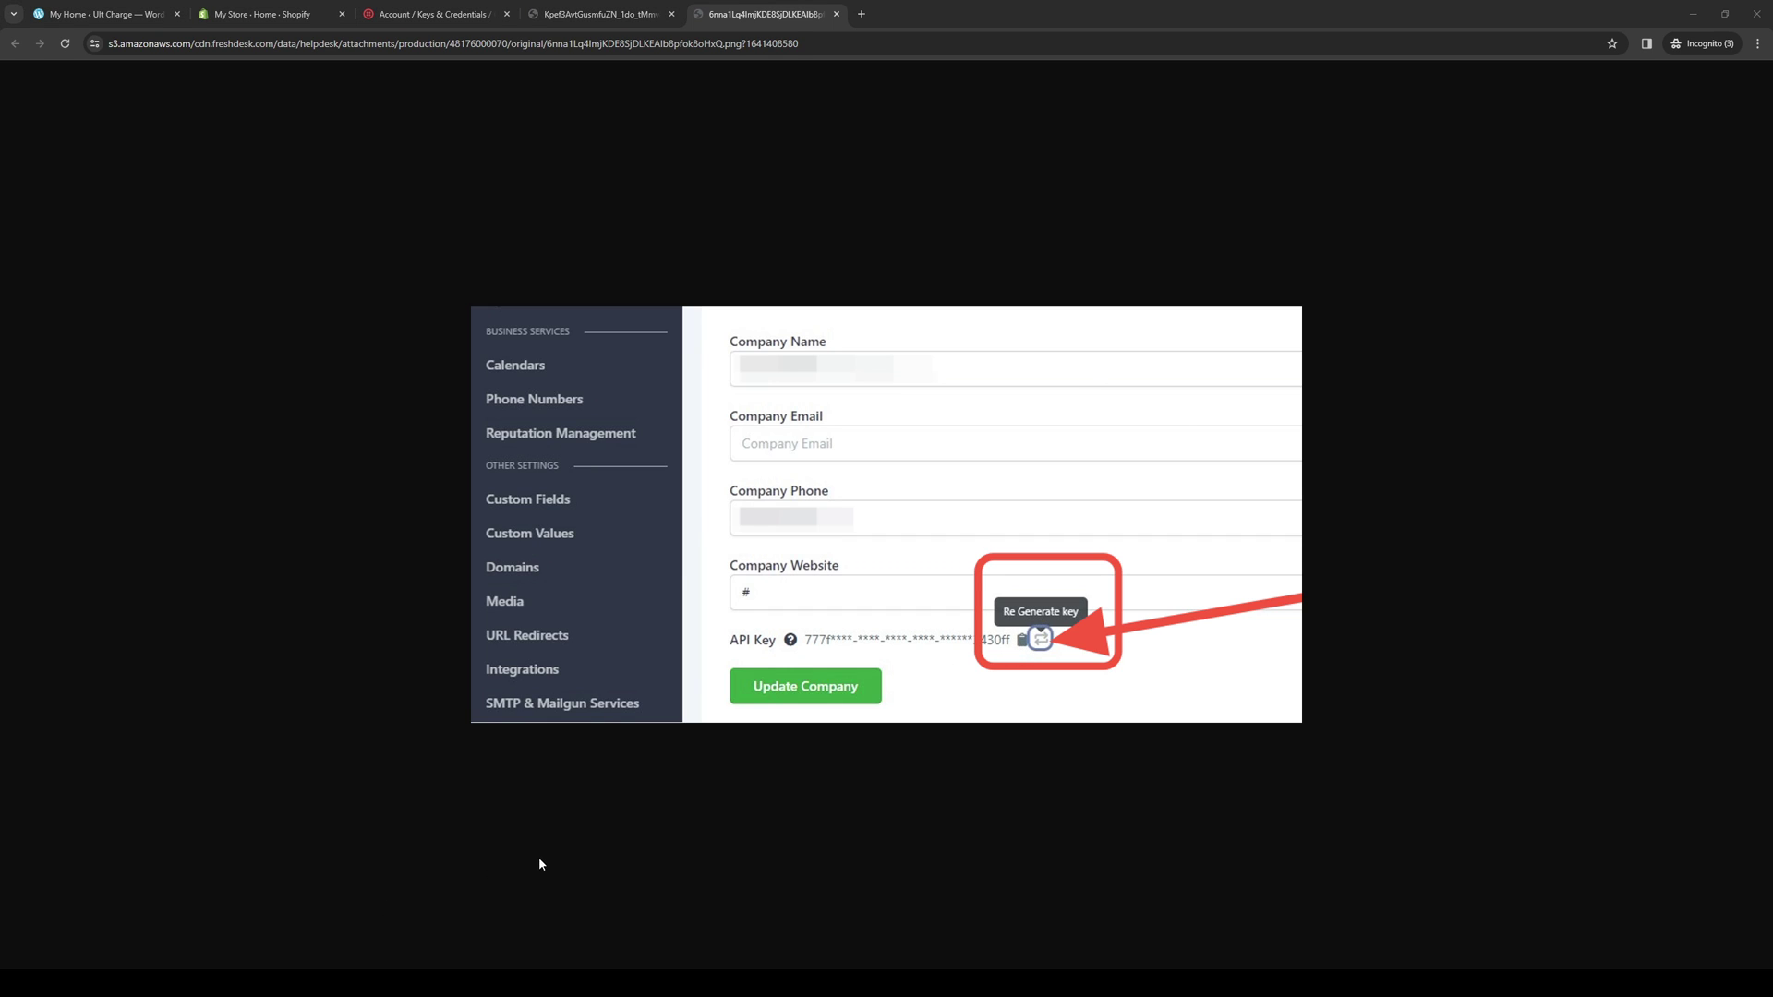
Step: Close the 6nna1Lq4 and Kpef3Avt screenshot tabs, leaving Twilio's Connect Apps page active
click(835, 14)
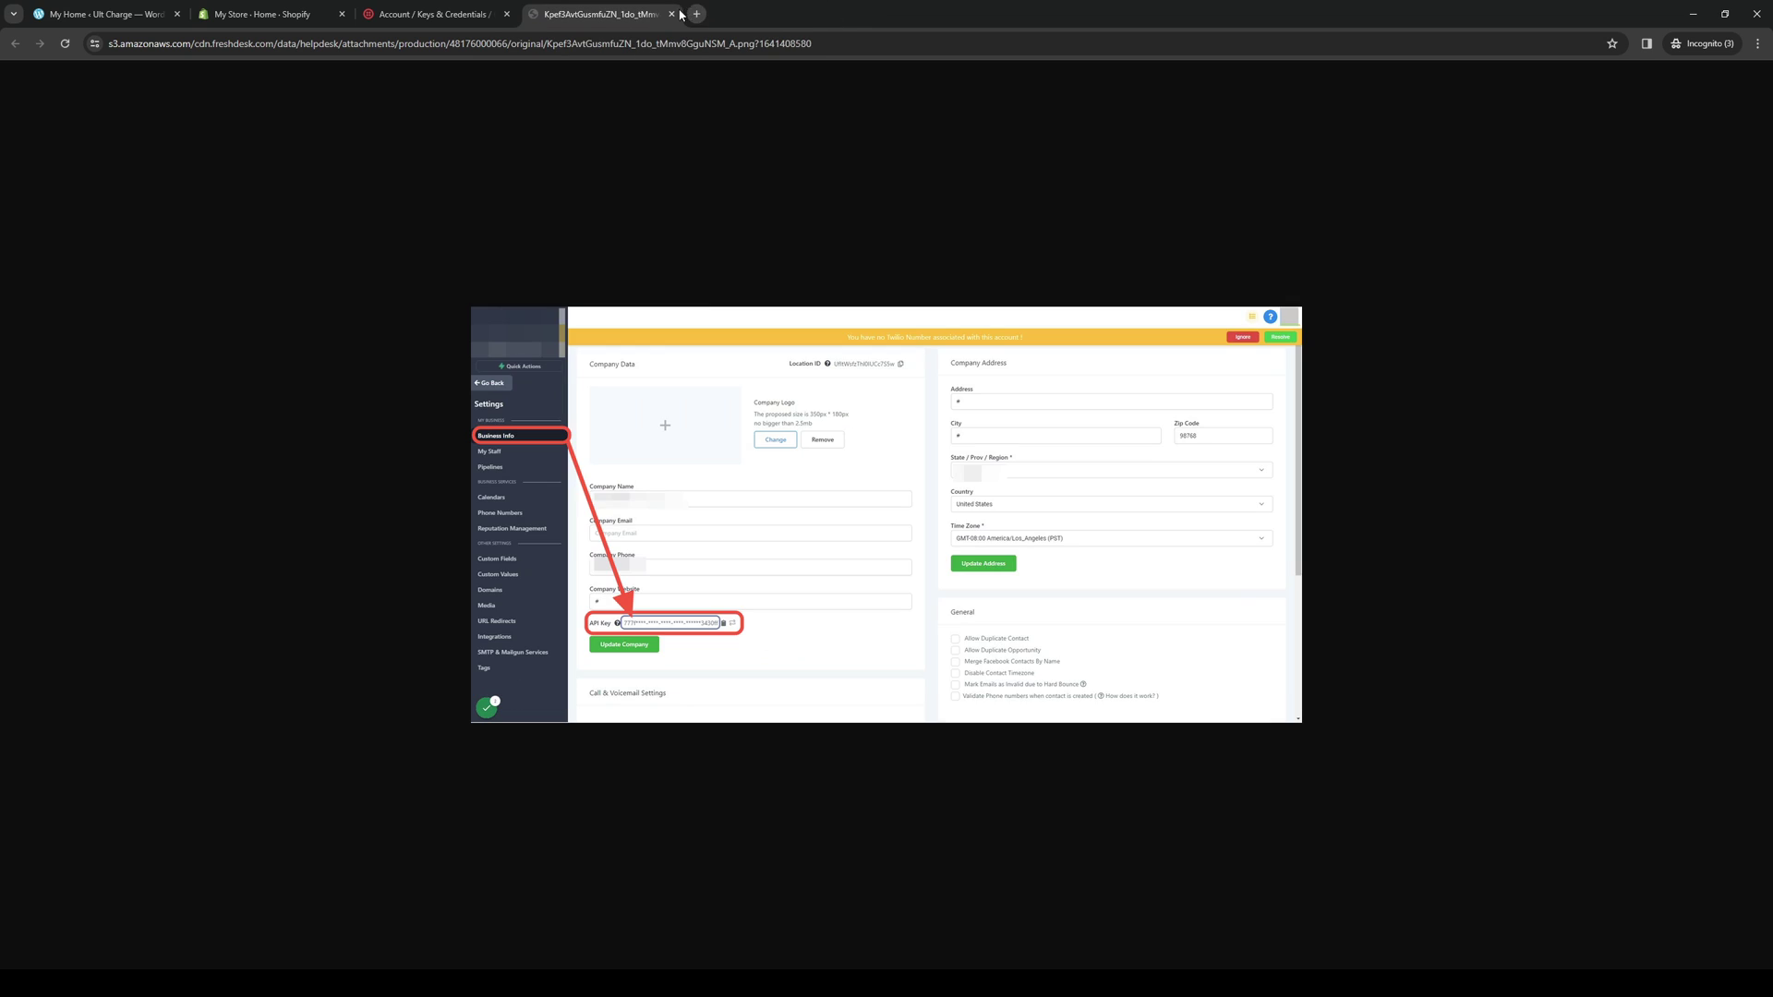
click(671, 13)
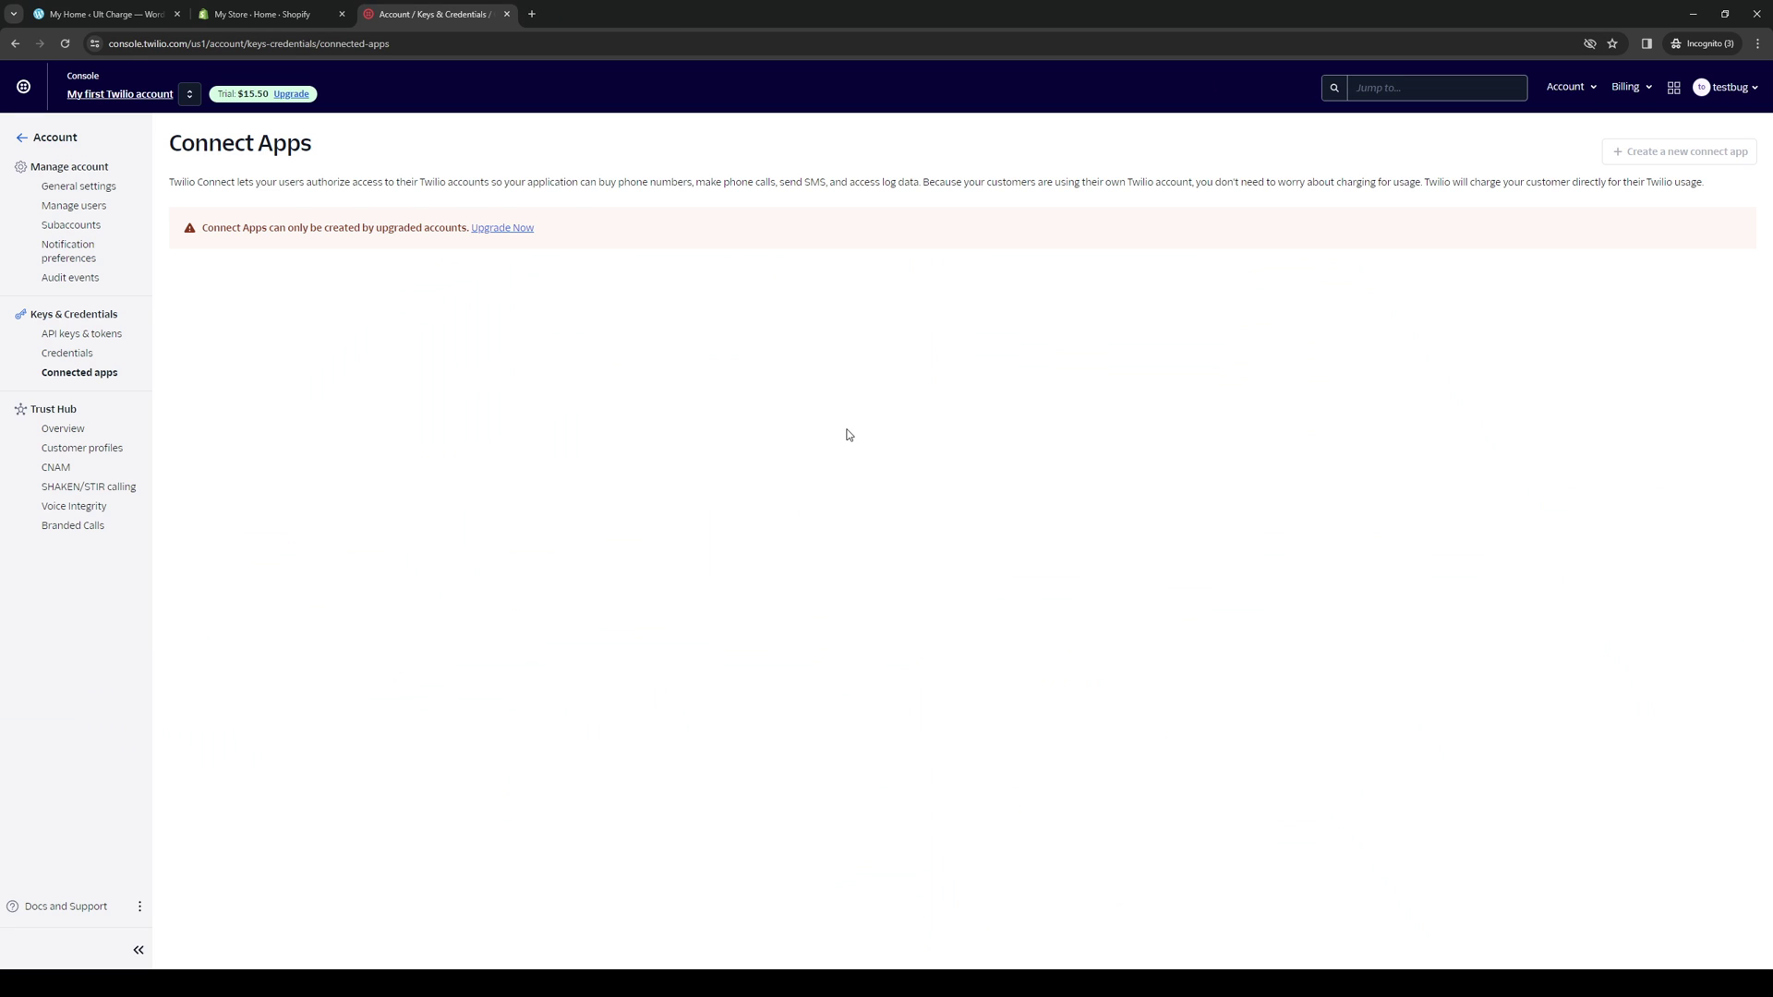